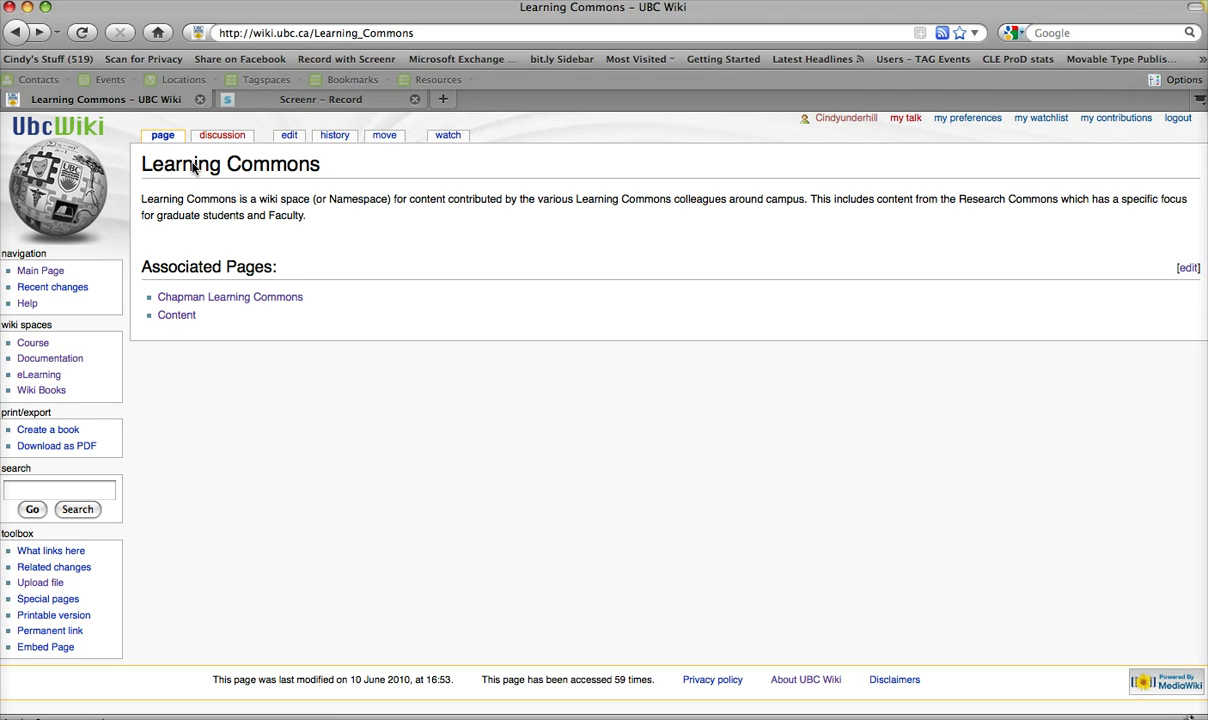
pyautogui.moveTo(141, 162); pyautogui.dragTo(318, 163)
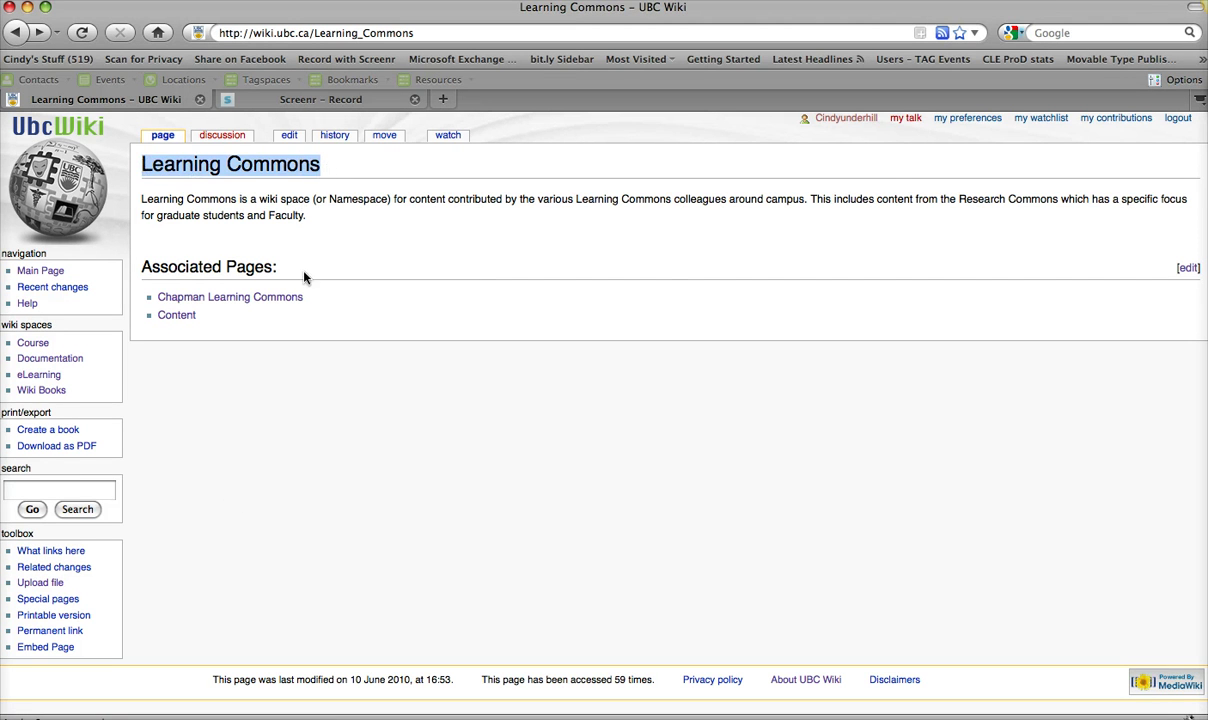
pyautogui.click(170, 266)
pyautogui.moveTo(133, 266); pyautogui.dragTo(296, 268)
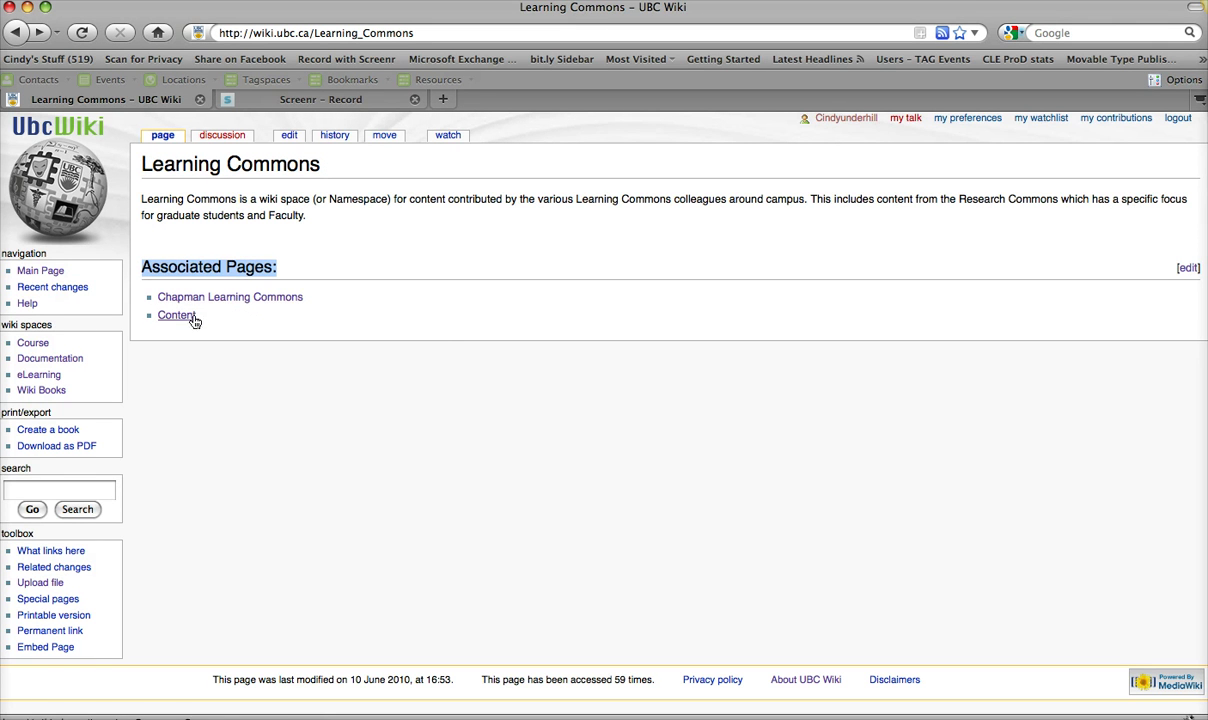
pyautogui.click(335, 257)
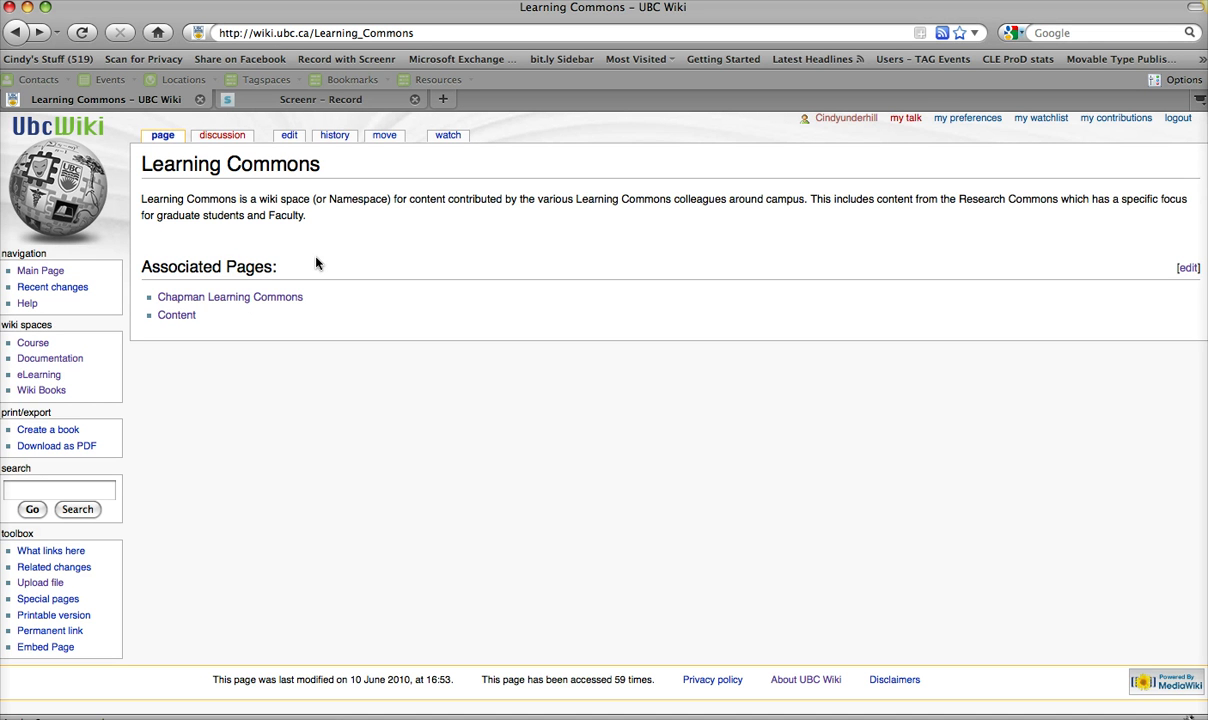
# Step: Go to the wiki address of a new page named Writing Centre in the Learning_Commons namespace
pyautogui.click(228, 36)
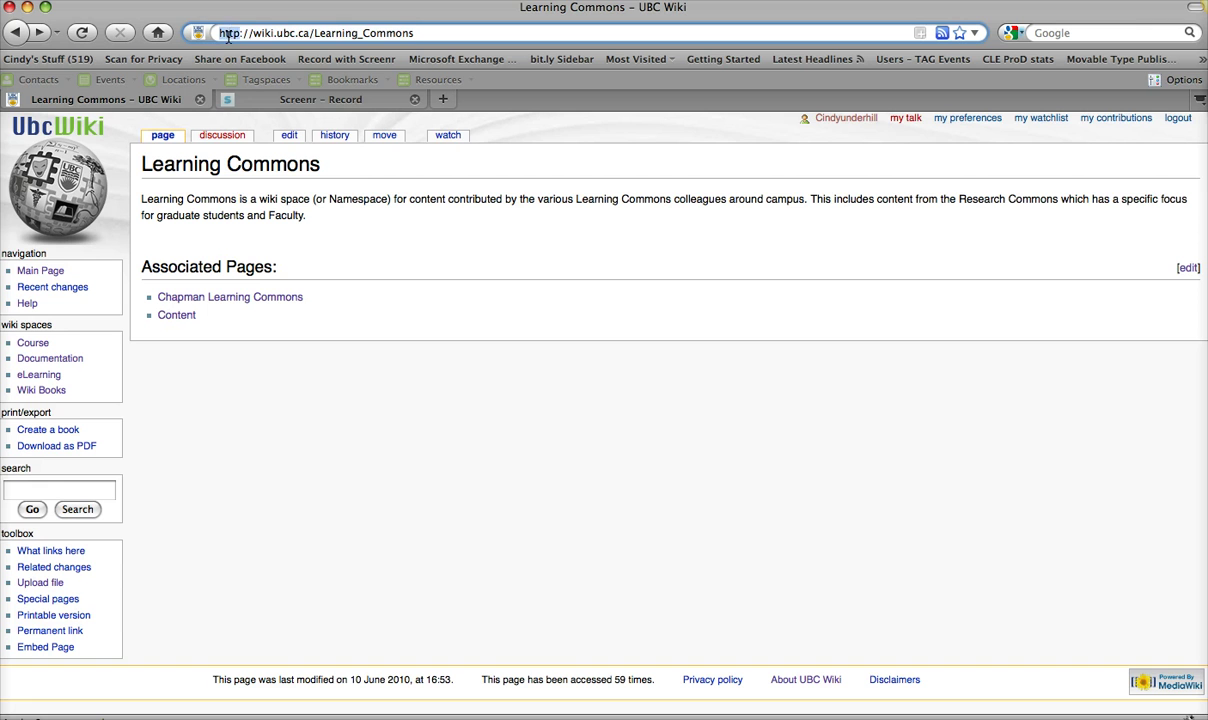
pyautogui.click(391, 32)
pyautogui.write(':')
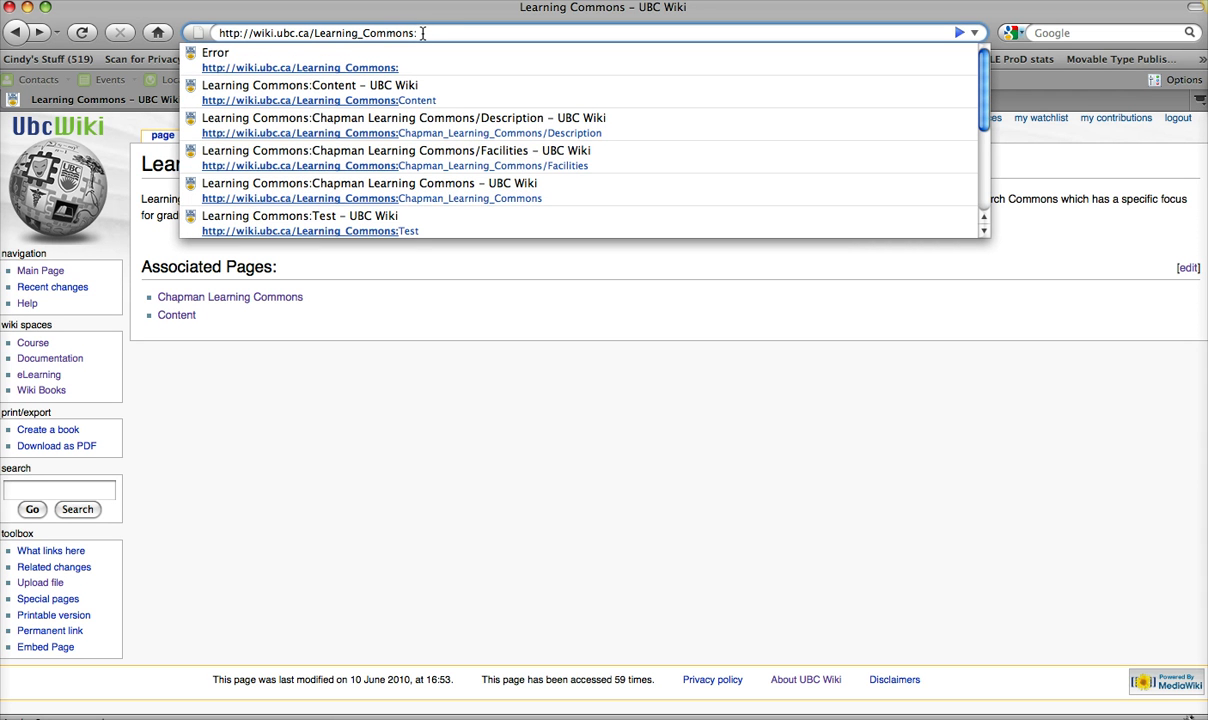
pyautogui.write('Wri')
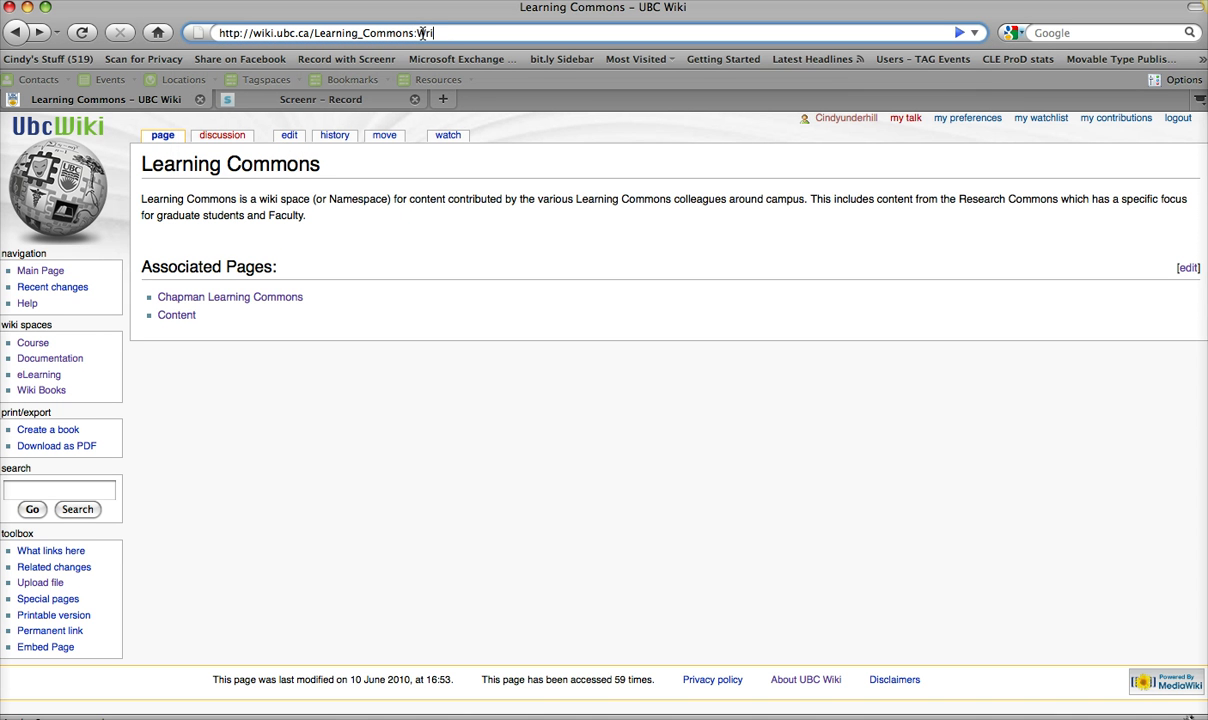
pyautogui.write('ting Centre')
pyautogui.press('Return')
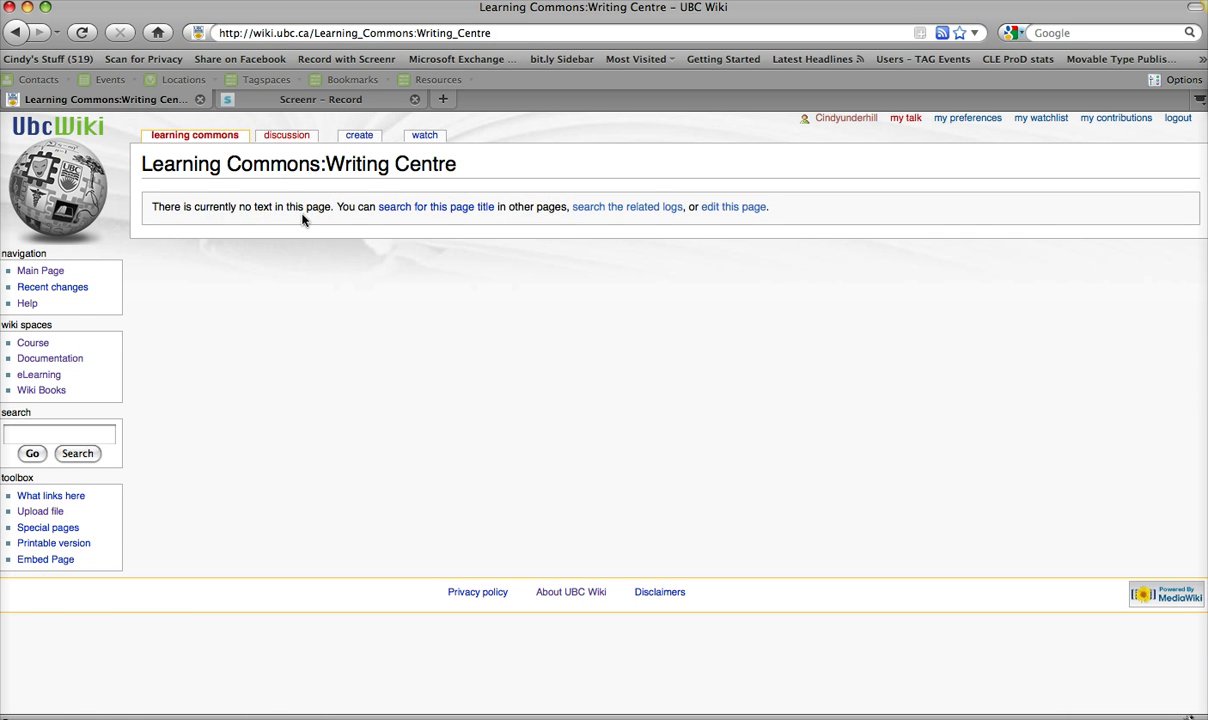
# Step: Create the Writing Centre page with the text "add some content here." and save it
pyautogui.click(722, 207)
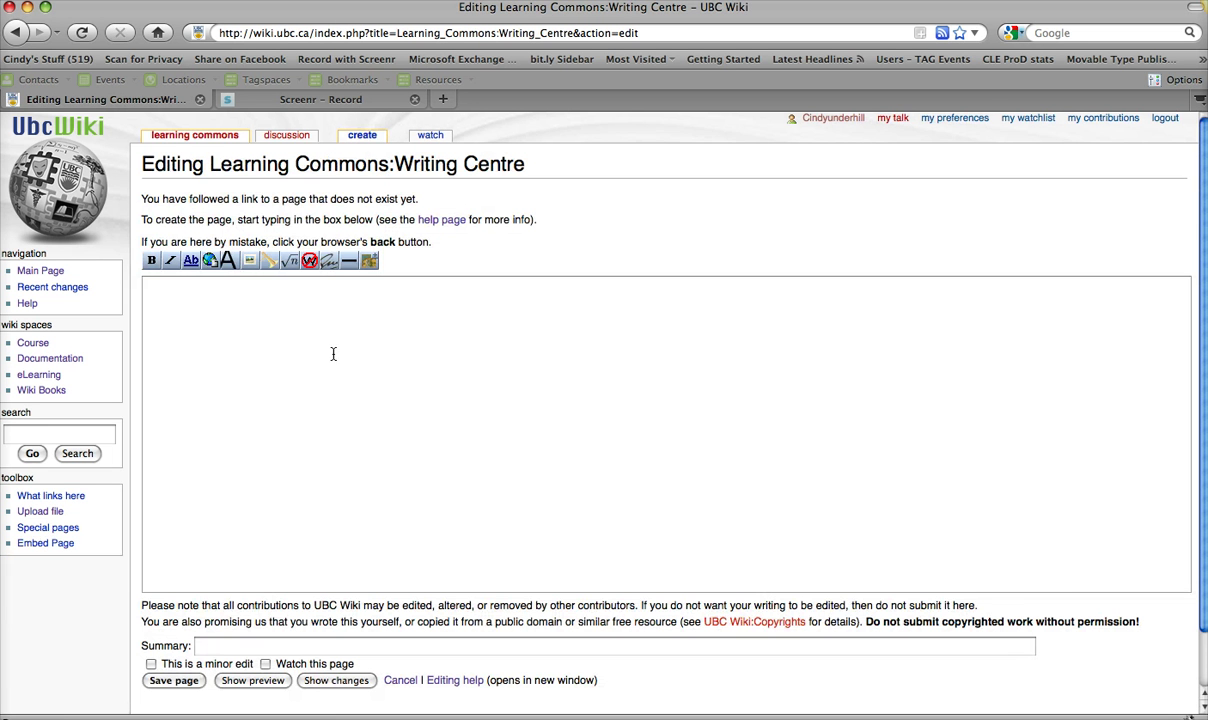
pyautogui.click(178, 302)
pyautogui.write('add so')
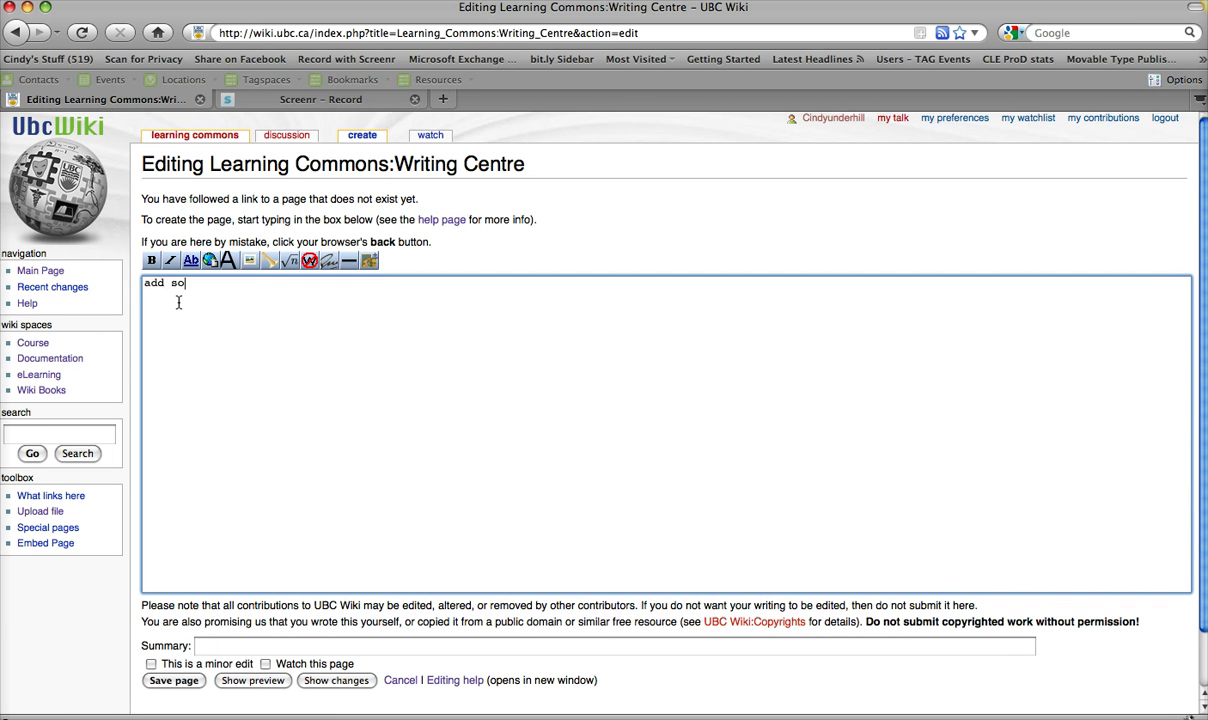
pyautogui.write('me content here.')
pyautogui.click(180, 680)
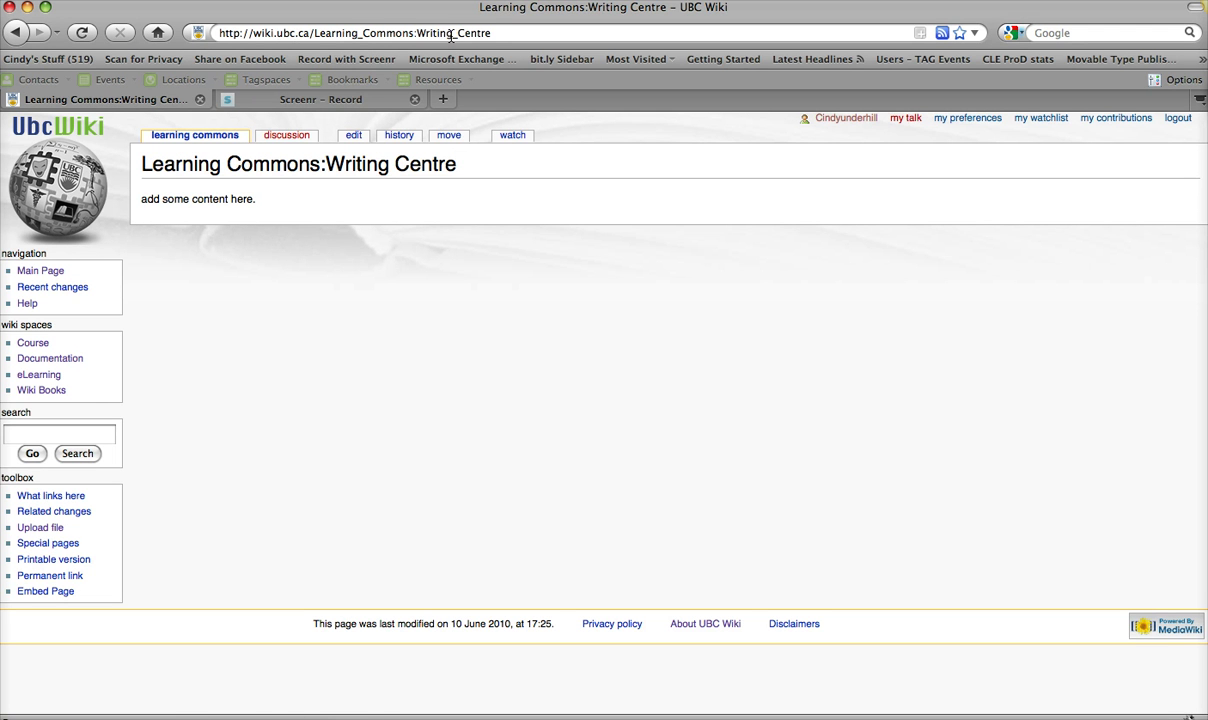
# Step: Go back to the main Learning Commons page and open Writing Centre from its associated pages
pyautogui.moveTo(491, 33); pyautogui.dragTo(412, 35)
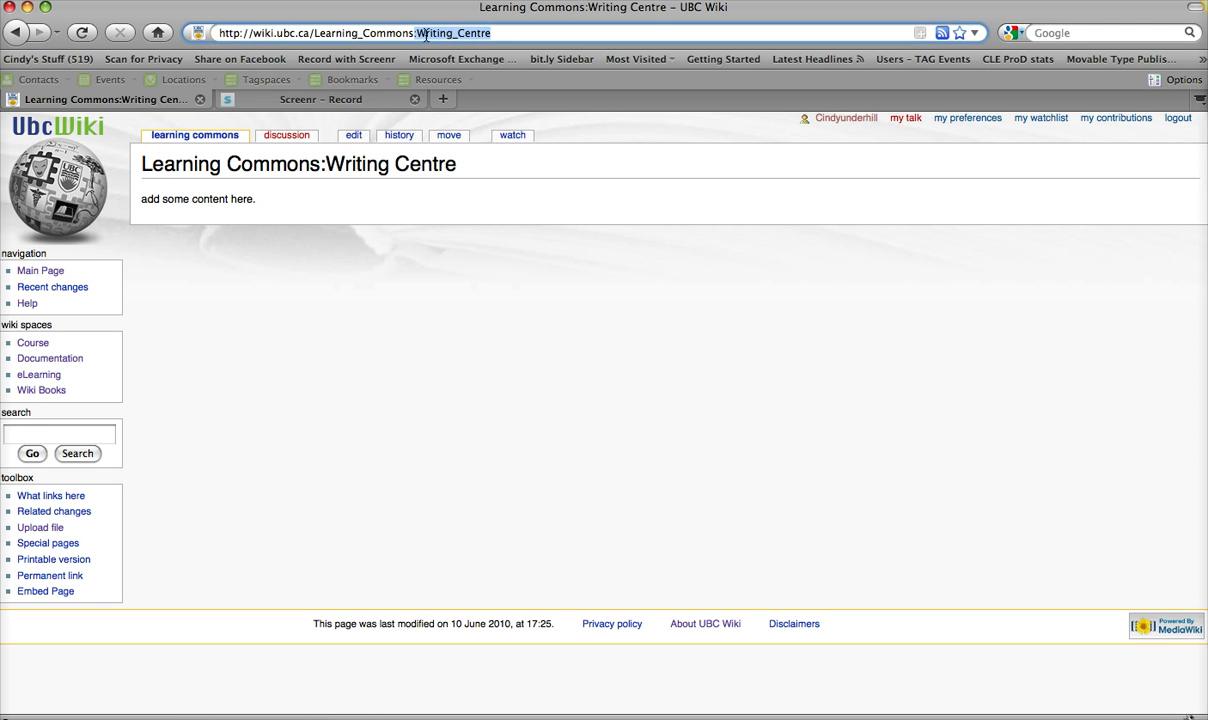
pyautogui.press('BackSpace')
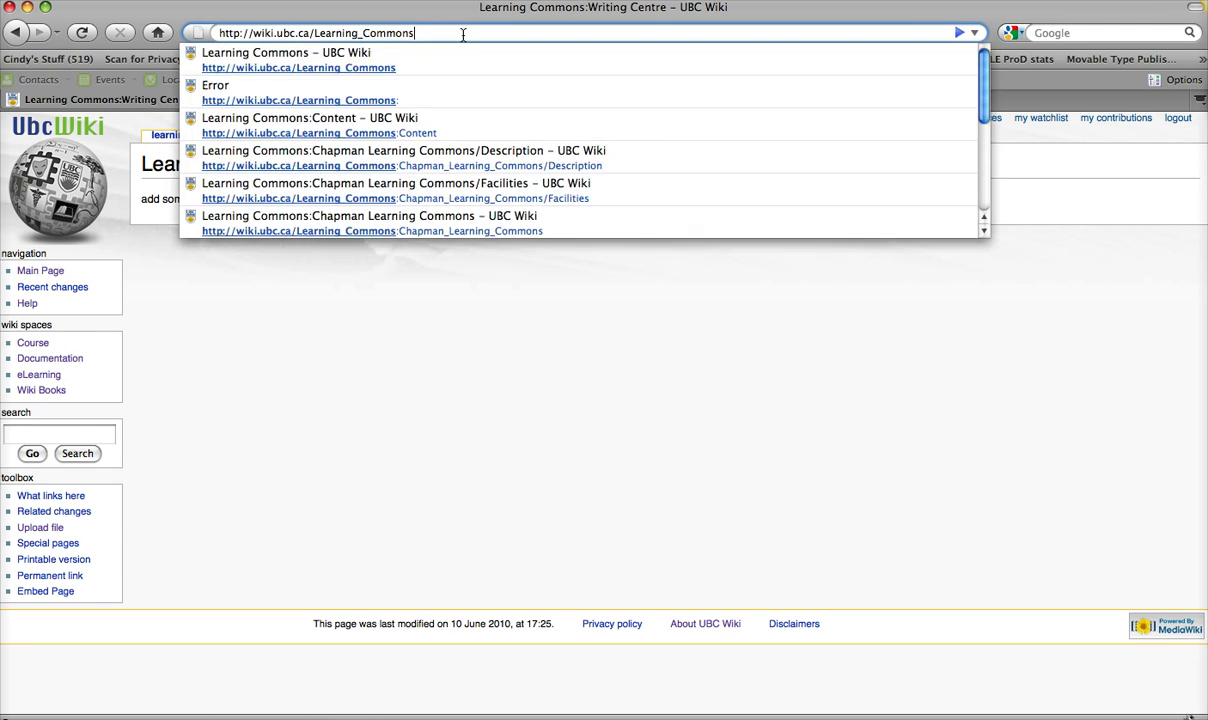
pyautogui.press('Return')
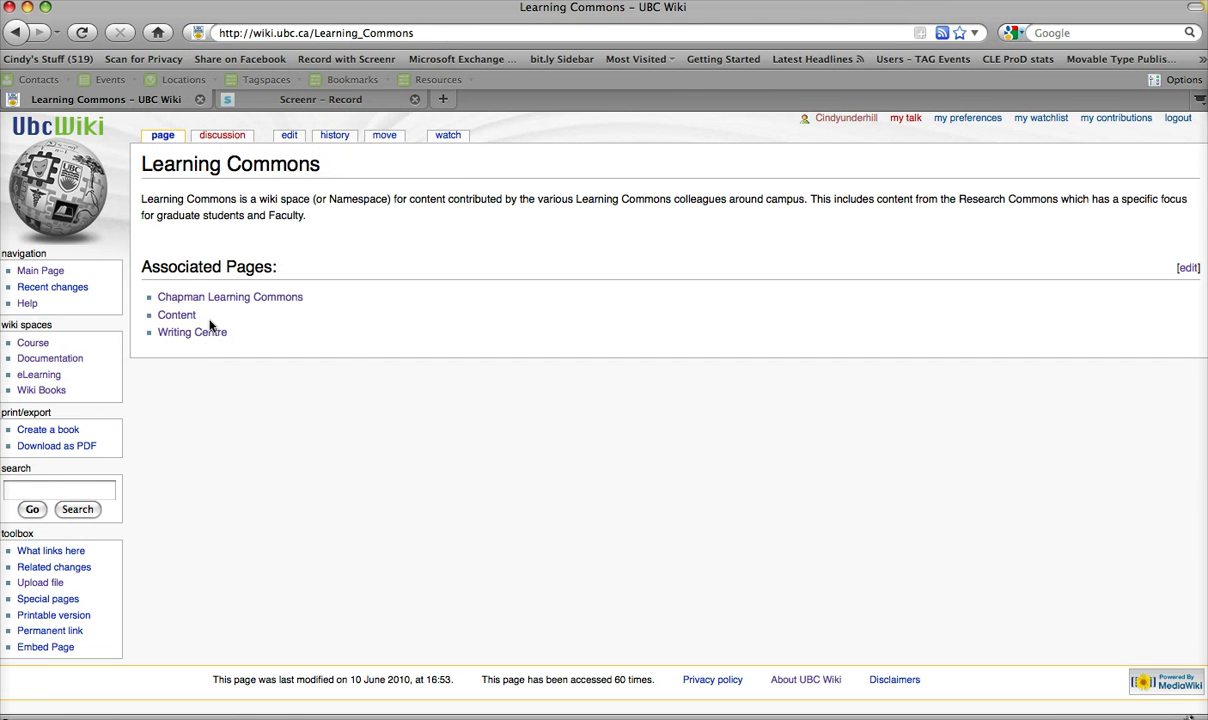
pyautogui.click(182, 336)
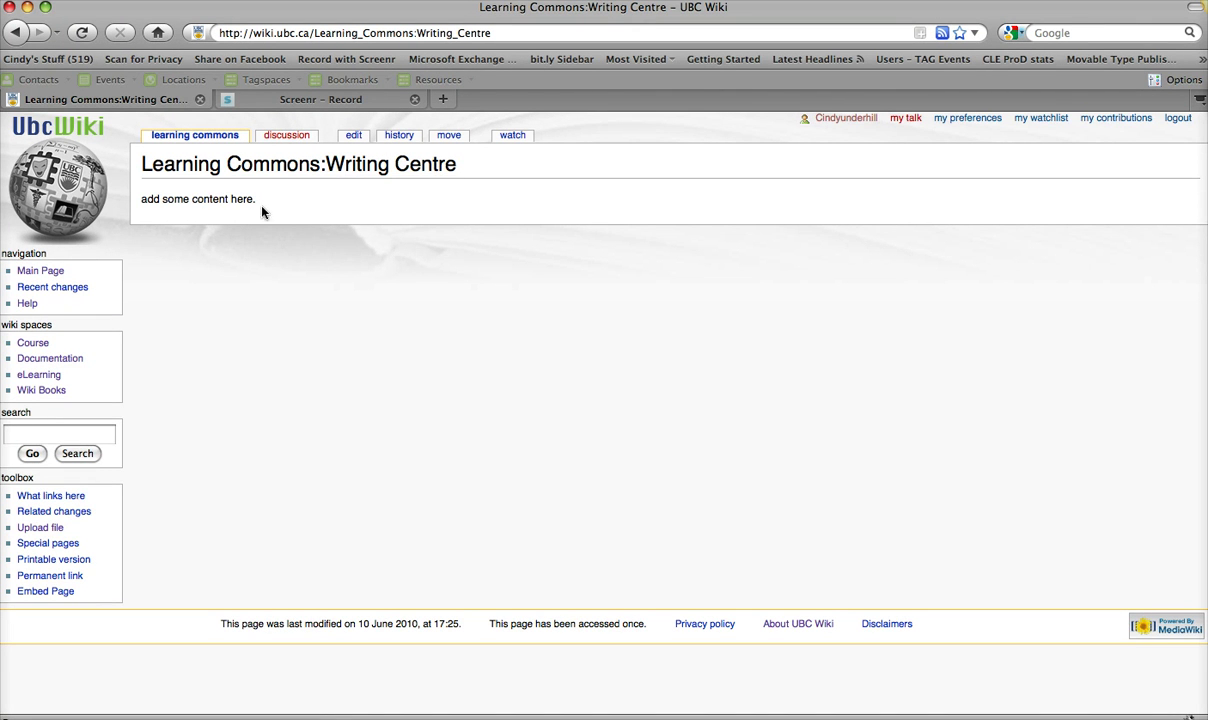
# Step: Edit the Writing Centre page, pasting the Associated Pages <dpl> block from the untitled text document below the existing text after a blank line
pyautogui.click(355, 139)
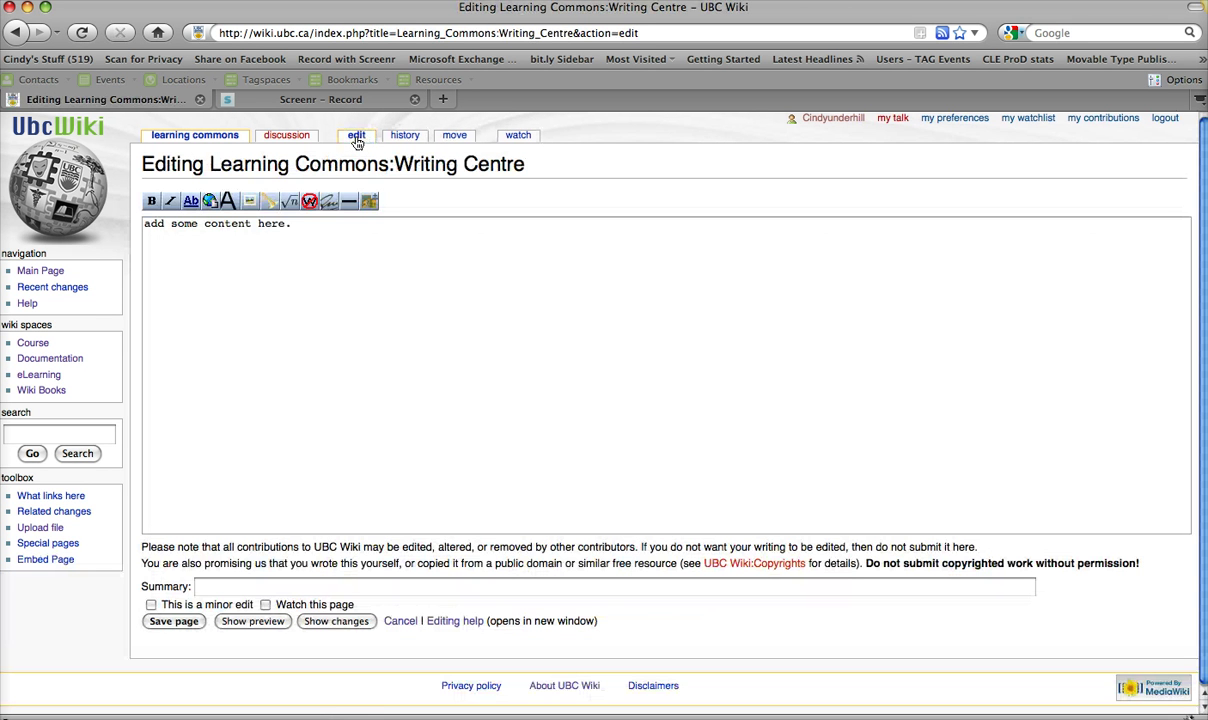
pyautogui.click(161, 250)
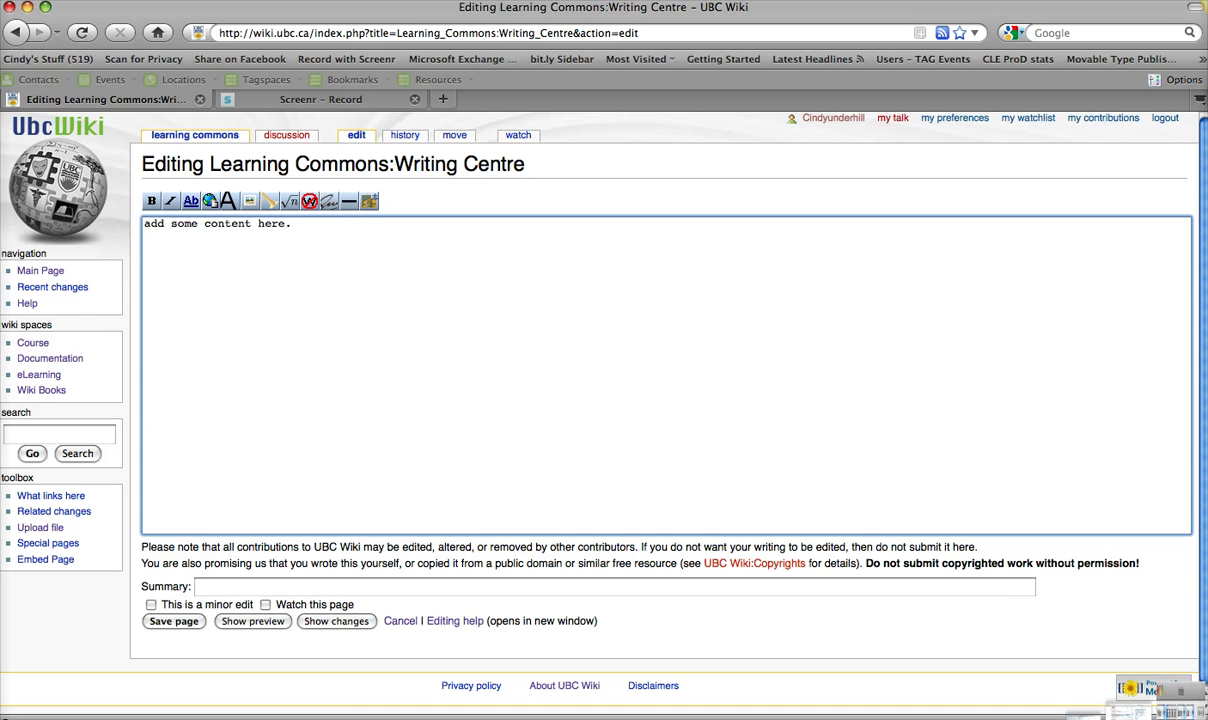
pyautogui.click(1150, 692)
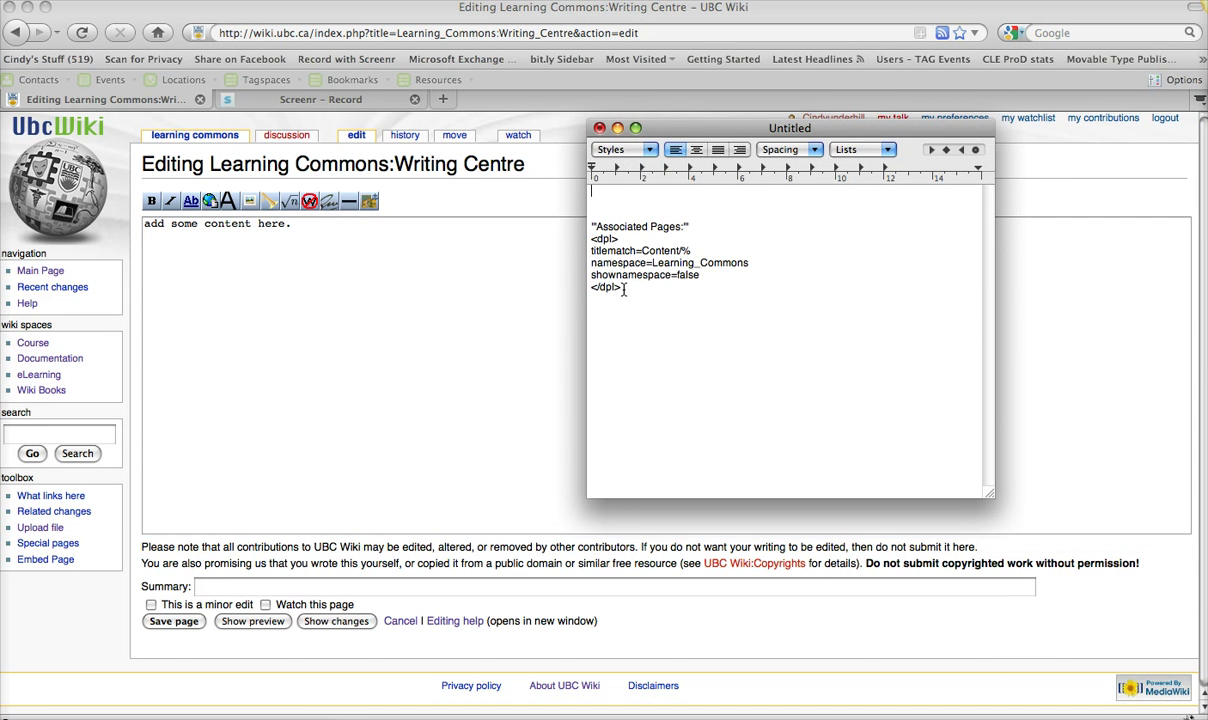
pyautogui.moveTo(626, 289); pyautogui.dragTo(590, 226)
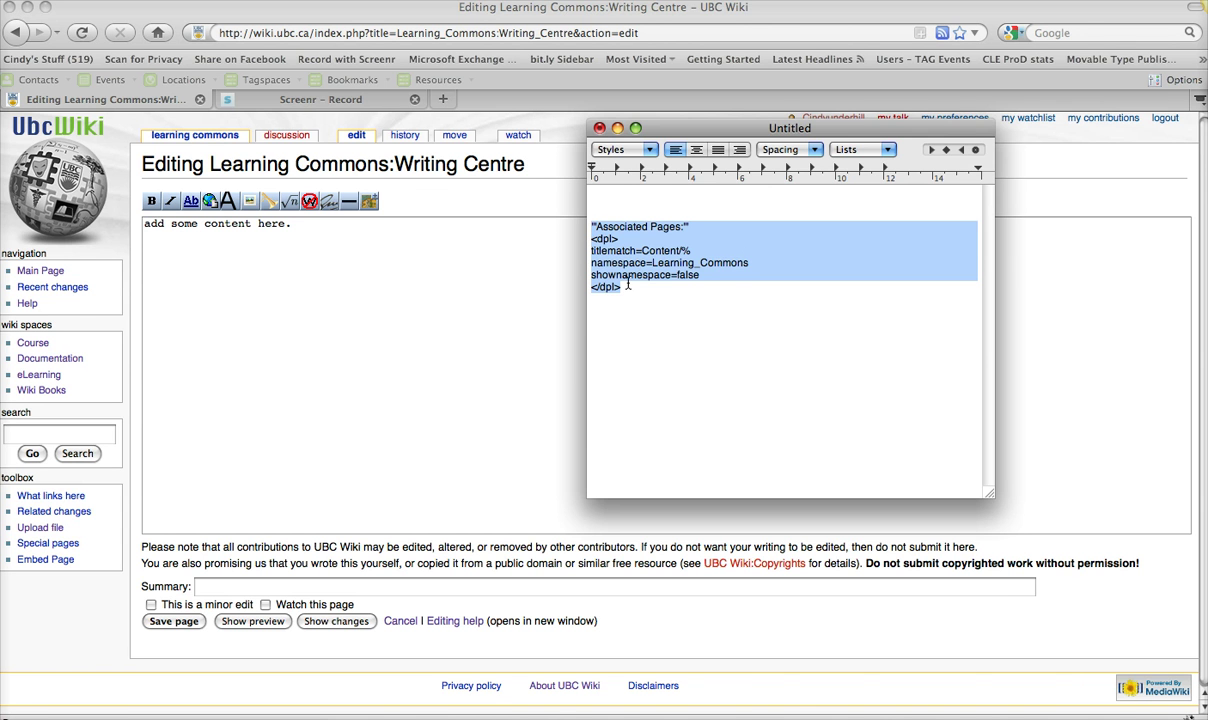
pyautogui.click(162, 251)
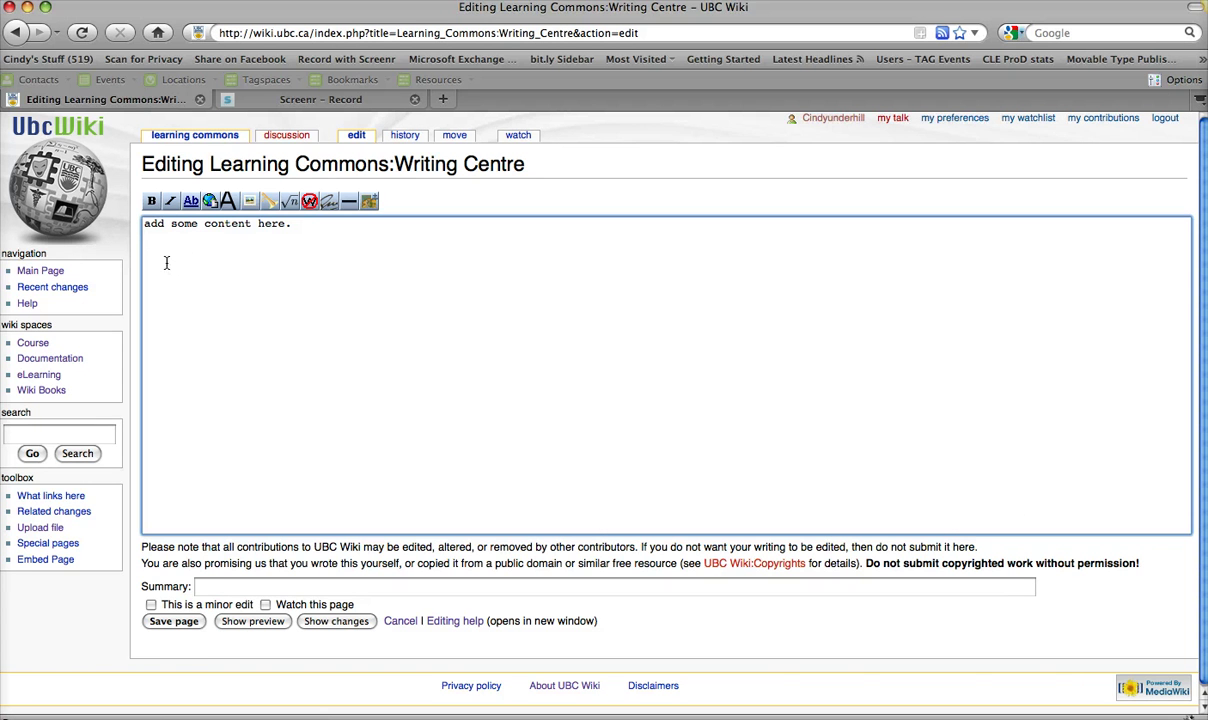
pyautogui.write("'''Associated Pages:''' <dpl> titlematch=Content/% namespace=Learning_Commons shownamespace=false </dpl>")
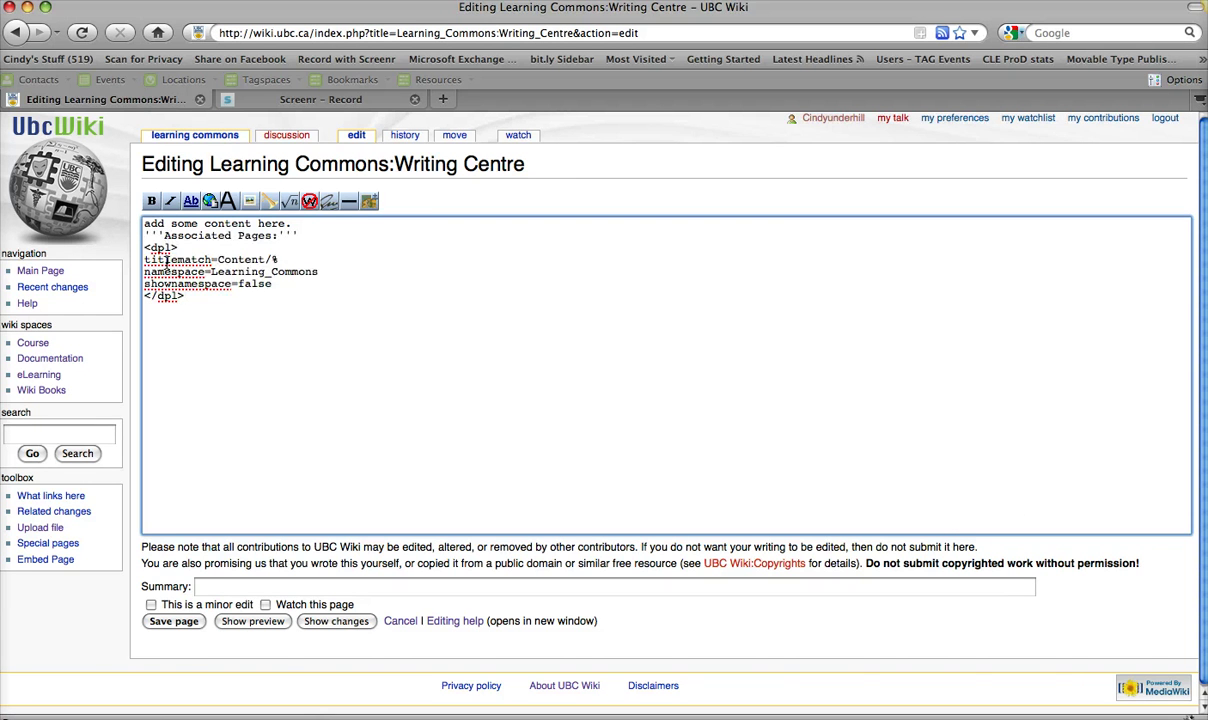
pyautogui.click(146, 236)
pyautogui.press('Return')
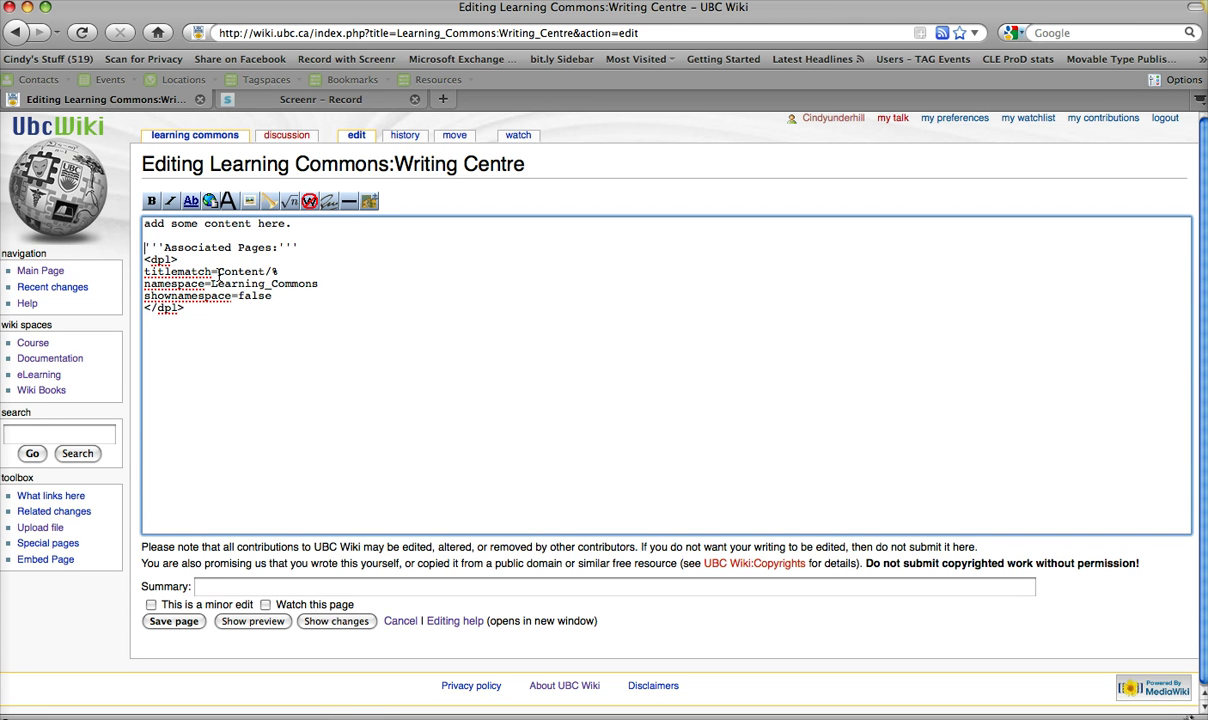
# Step: Replace Content with Writing Centre in the block's titlematch value and save the page
pyautogui.moveTo(218, 271); pyautogui.dragTo(265, 273)
pyautogui.write('Writing Centre')
pyautogui.click(176, 621)
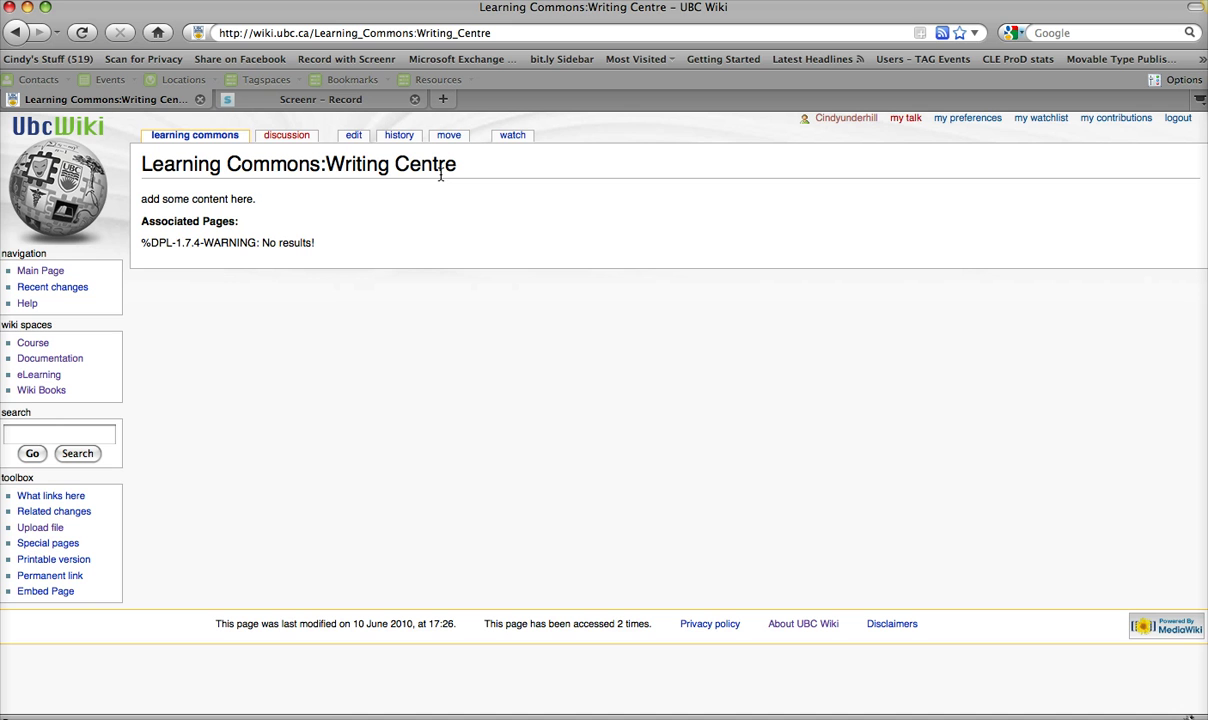
# Step: Go to the address of a new Writing Centre subpage by appending /Description to the current page address
pyautogui.click(491, 33)
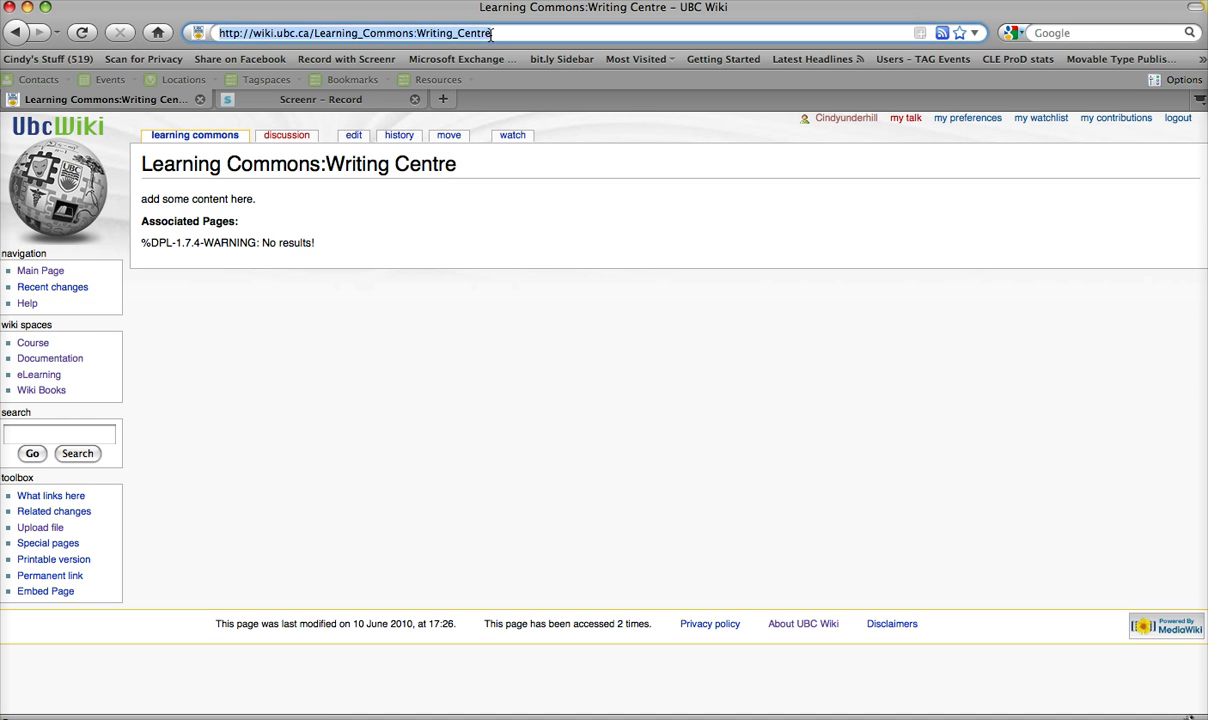
pyautogui.click(494, 33)
pyautogui.write('/')
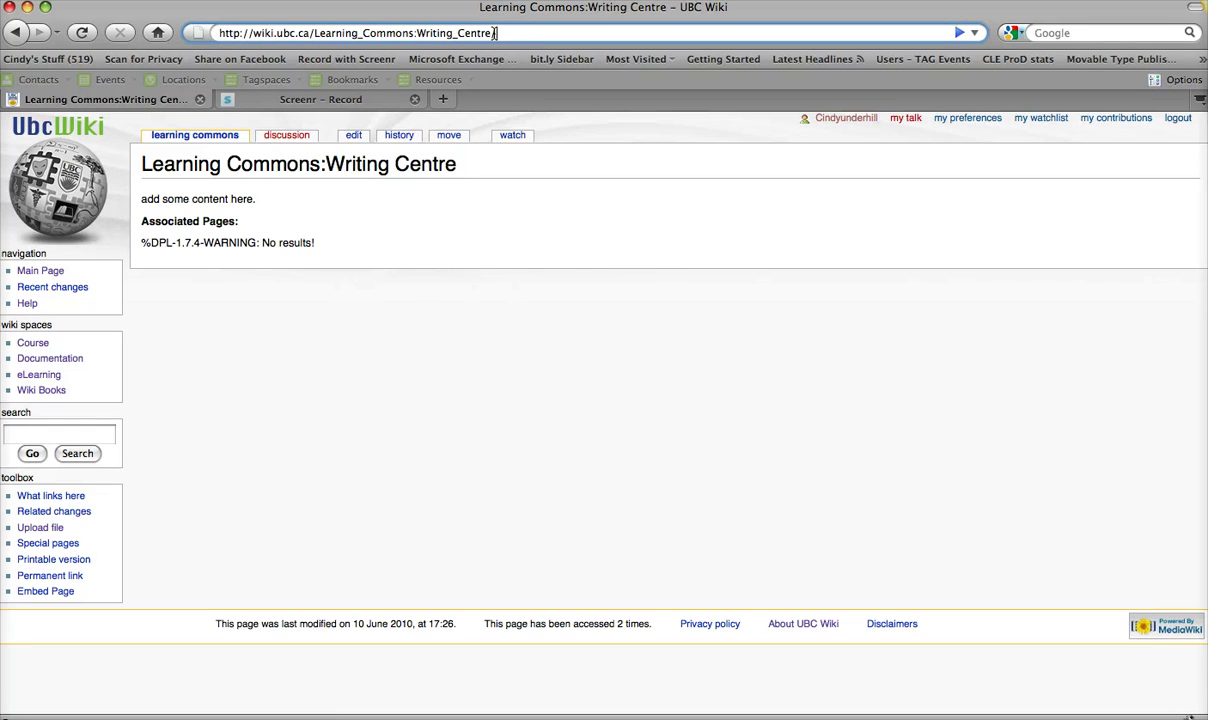
pyautogui.write('Description')
pyautogui.moveTo(492, 33); pyautogui.dragTo(561, 33)
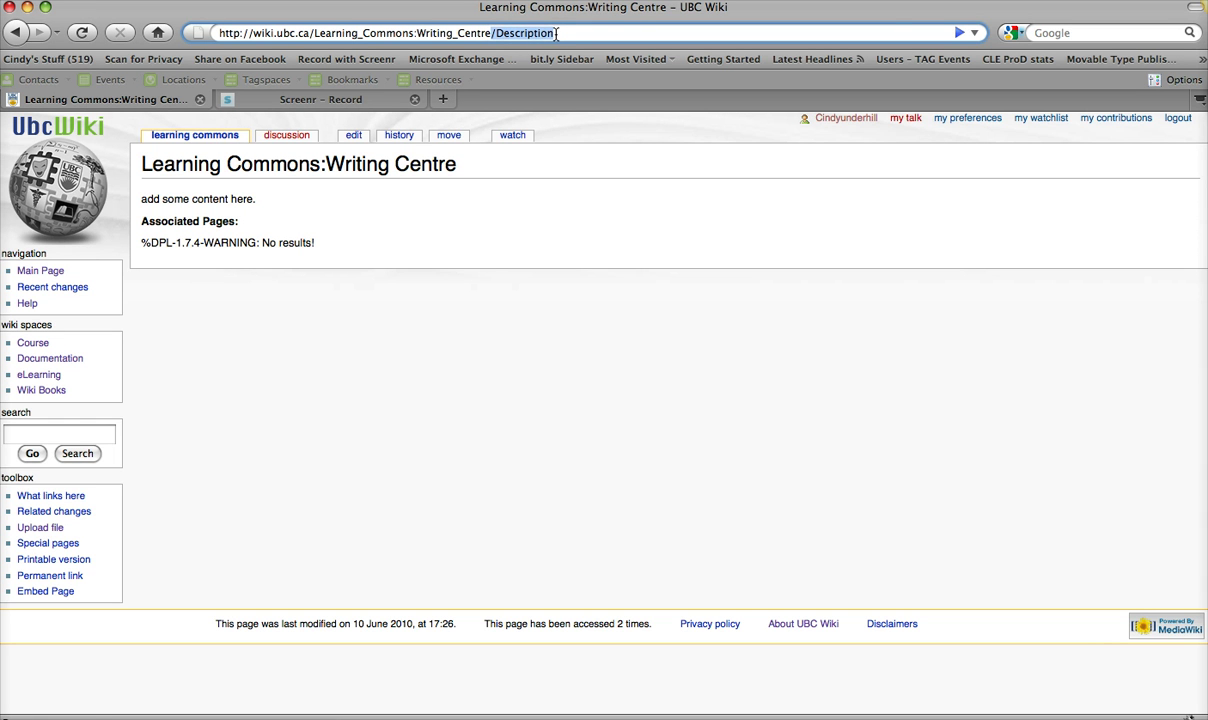
pyautogui.click(559, 33)
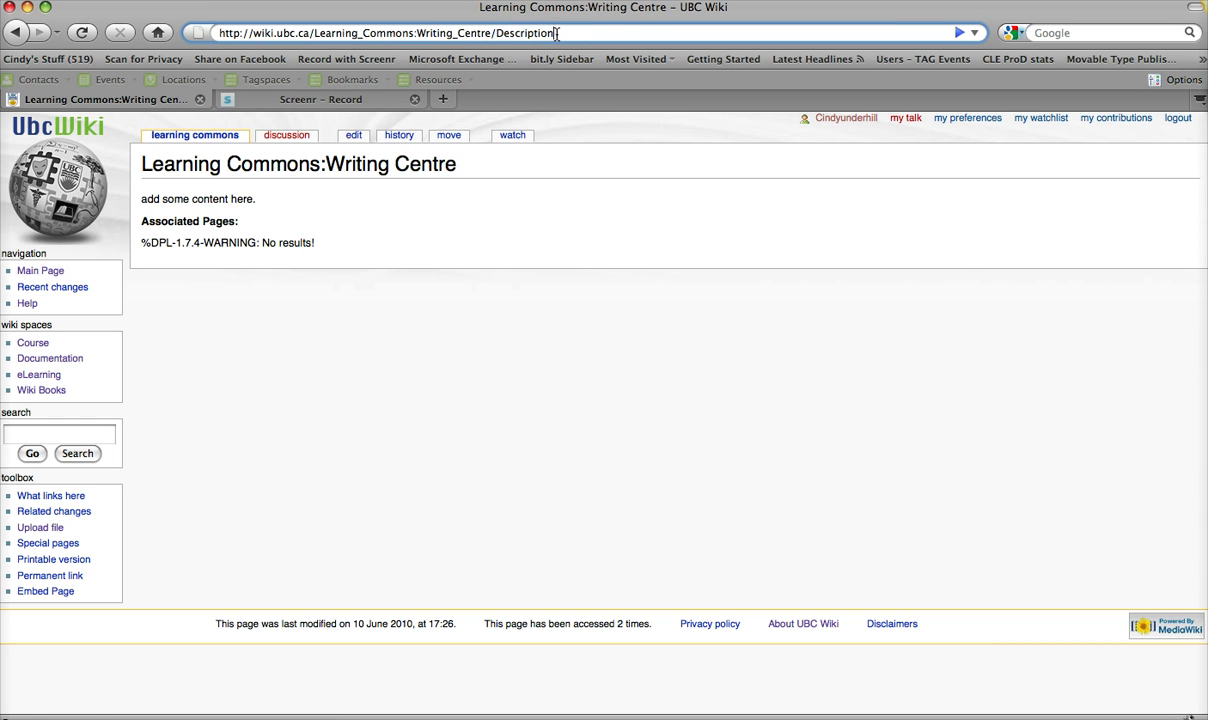
pyautogui.press('Return')
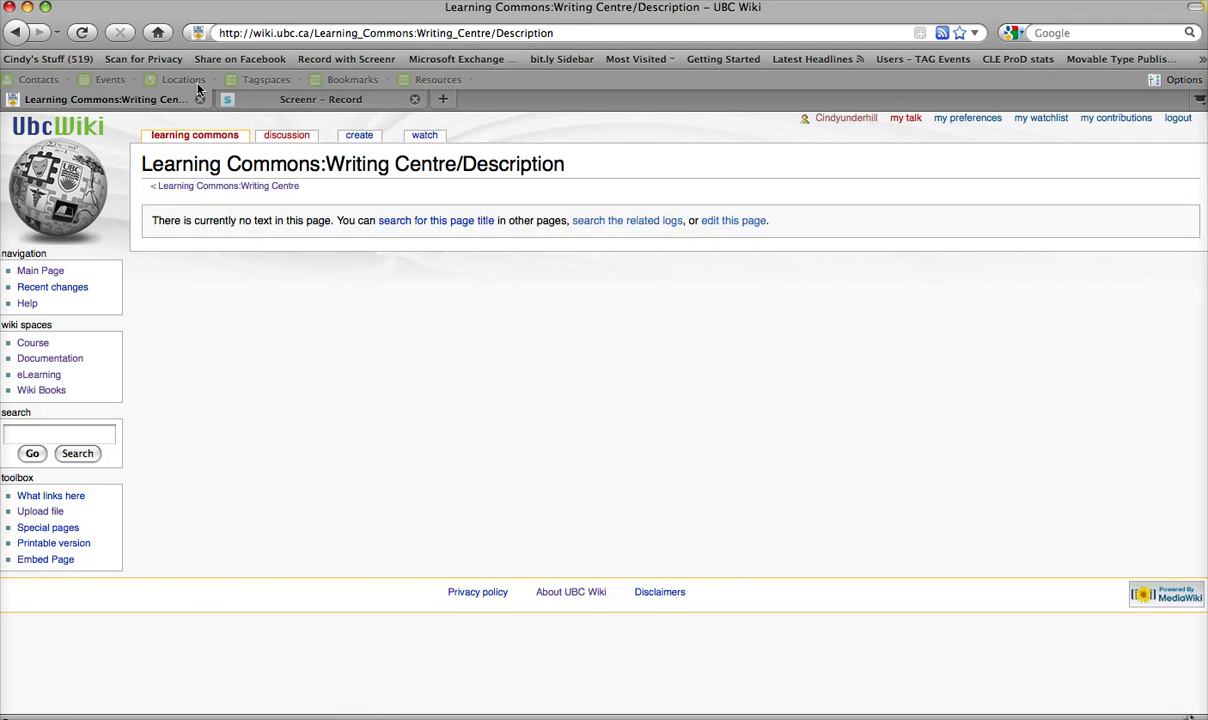
# Step: Create and save the Description subpage with the text "add some content here", and return to its parent Writing Centre page
pyautogui.click(716, 224)
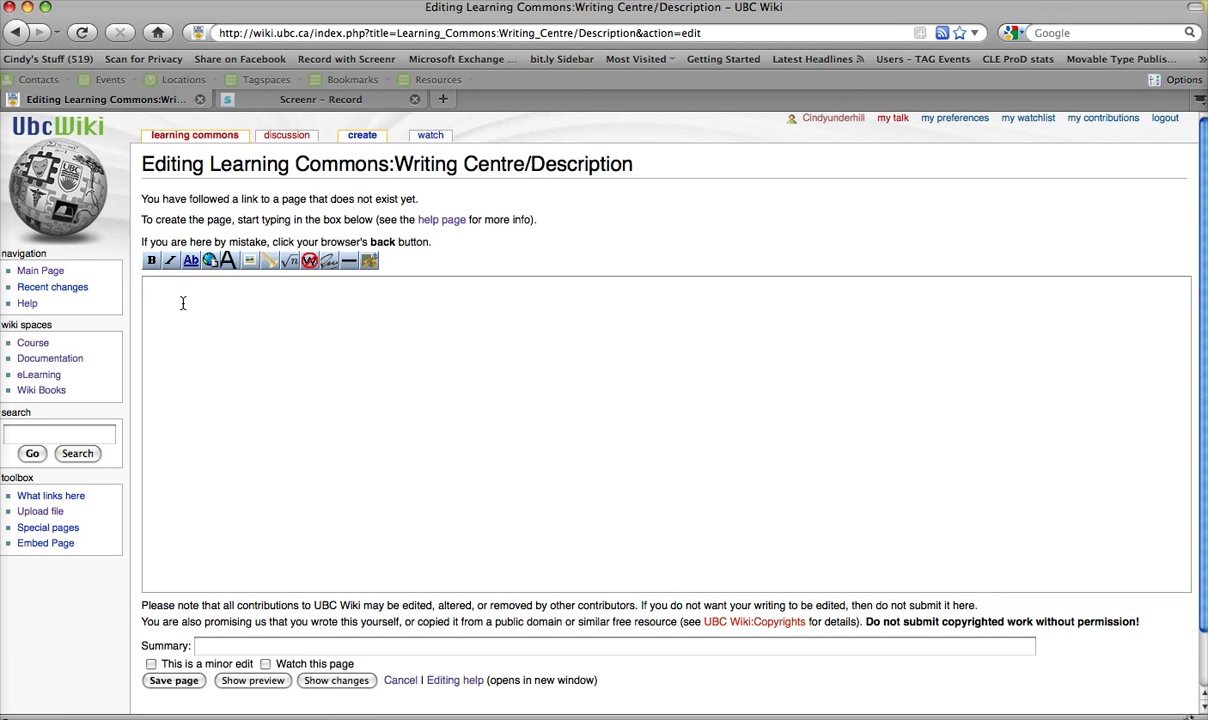
pyautogui.click(183, 301)
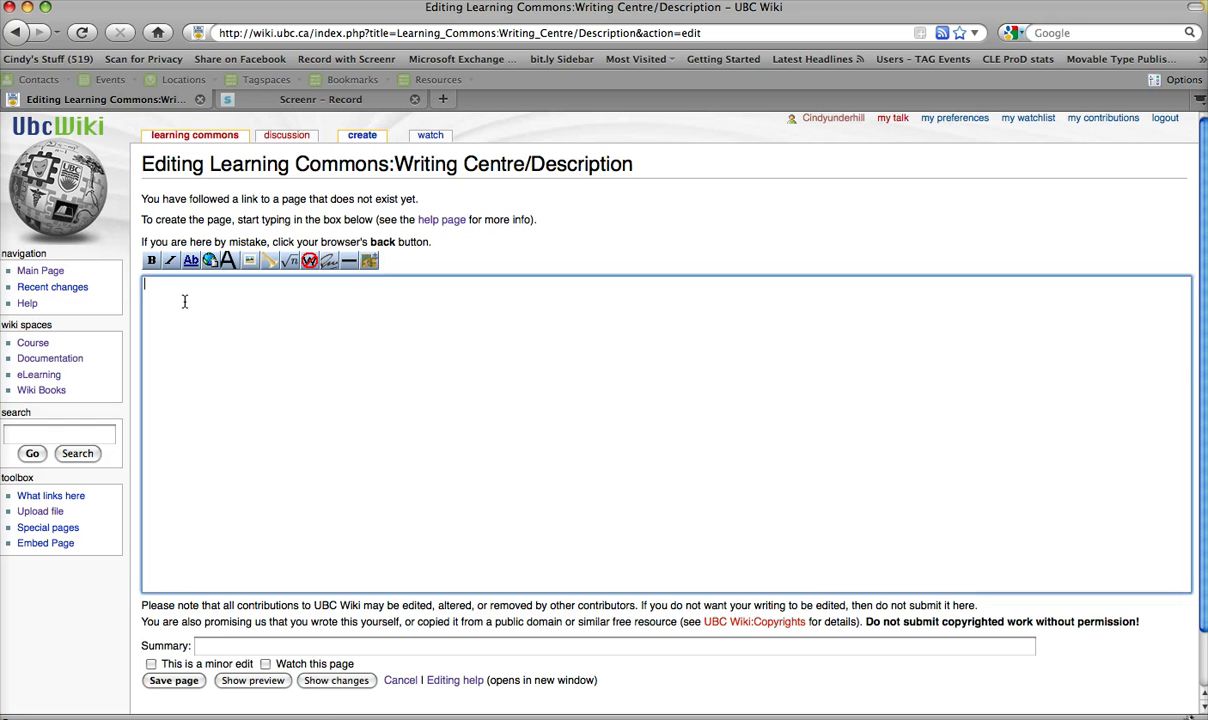
pyautogui.write('add some content here')
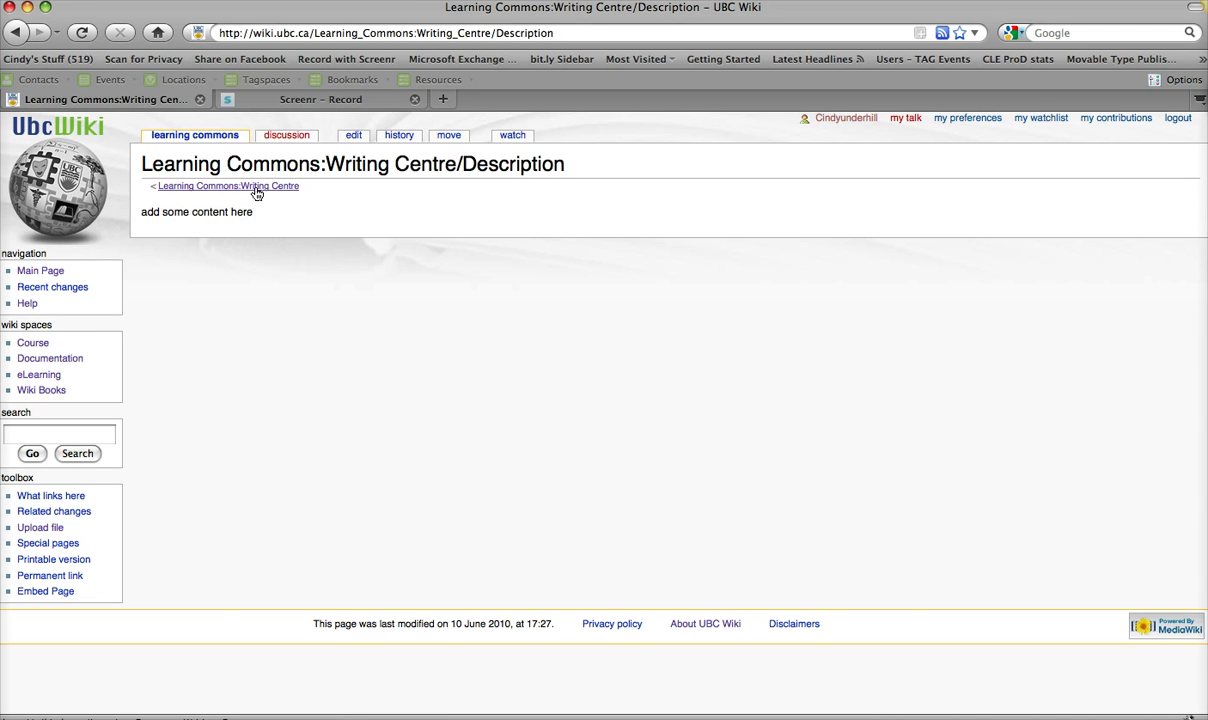
pyautogui.click(230, 189)
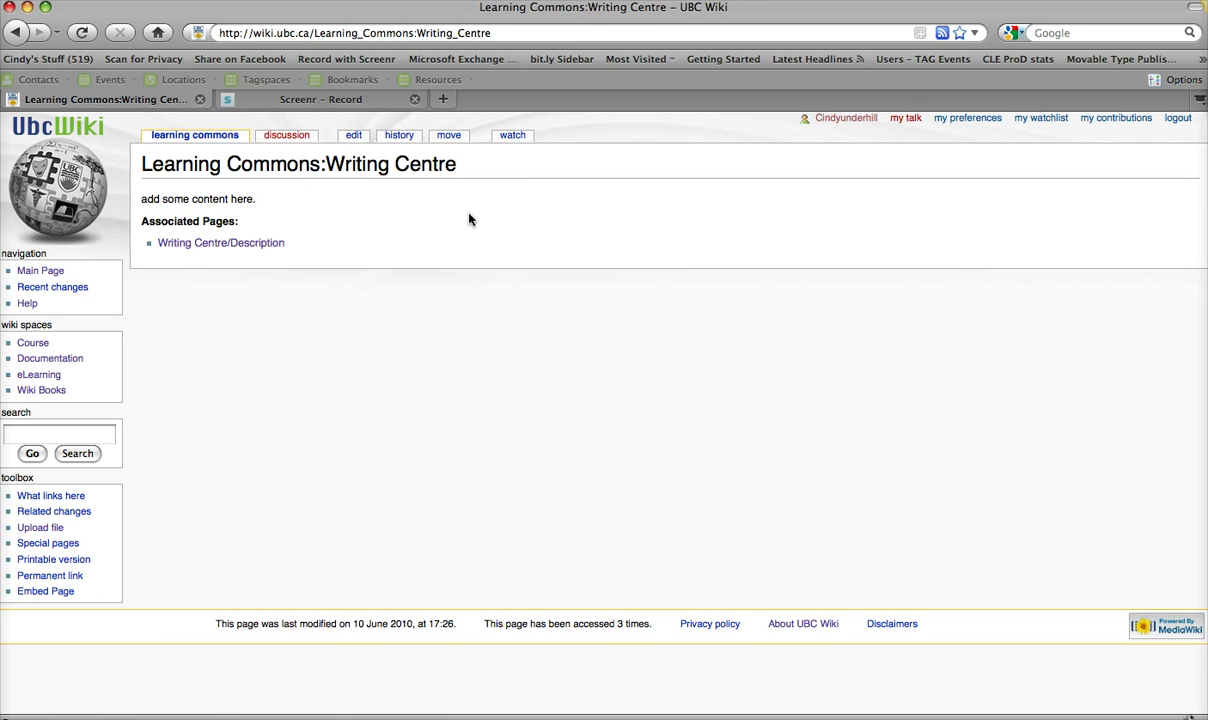